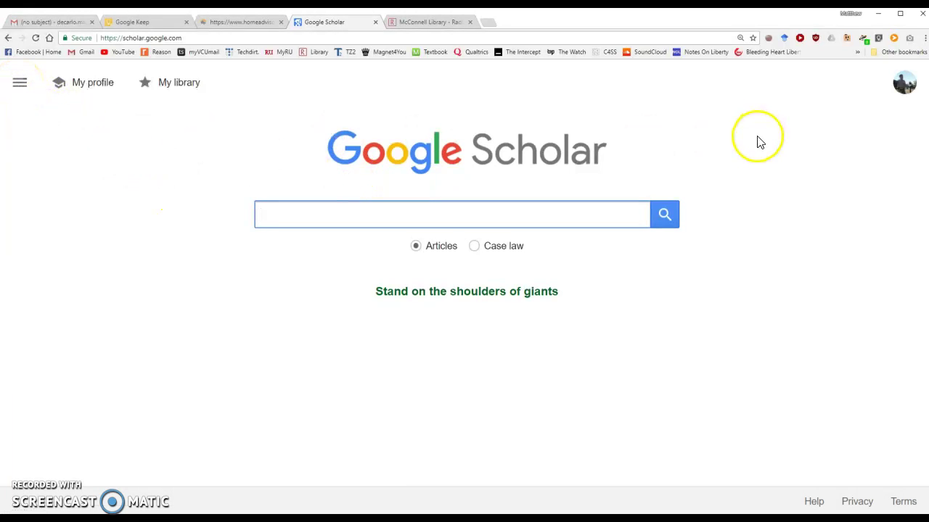
# Check which Google account is signed in to Scholar.
pyautogui.click(905, 89)
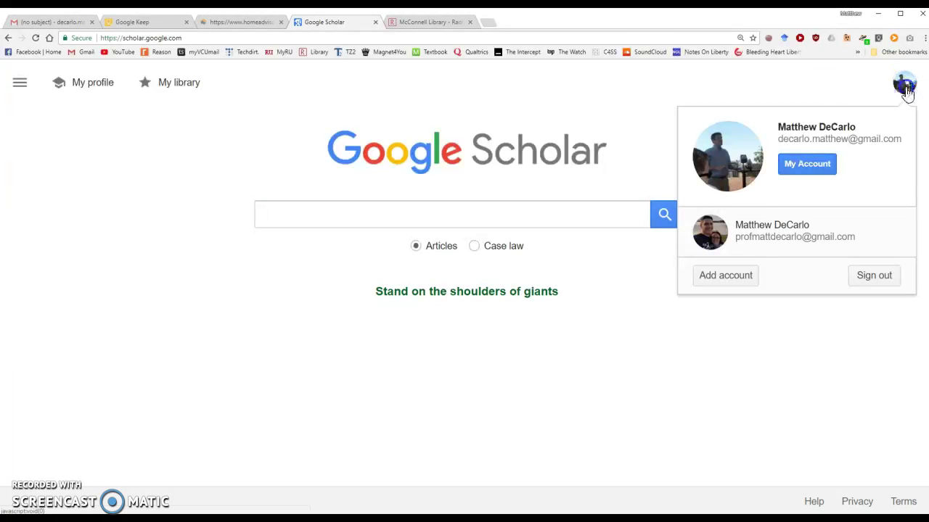
pyautogui.click(818, 84)
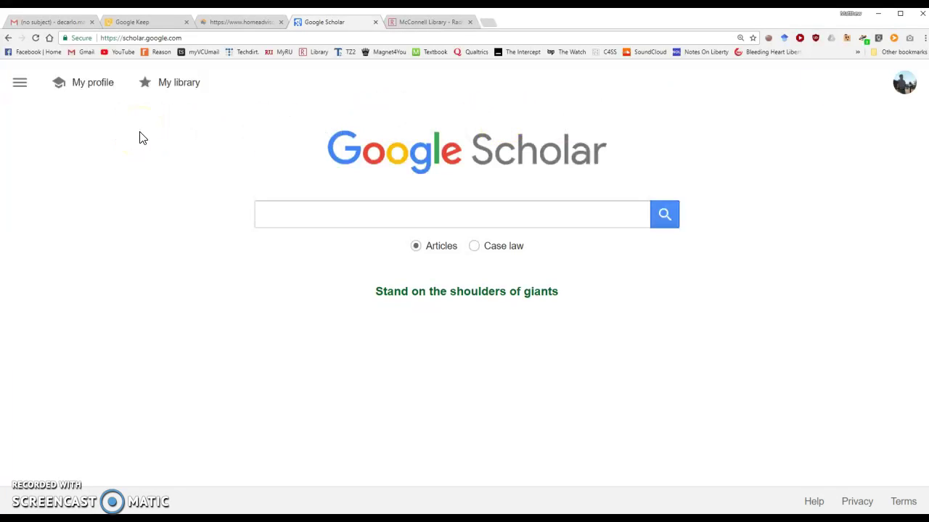
# Find Radford in the library links settings and save with the Radford University Library access links enabled.
pyautogui.click(23, 86)
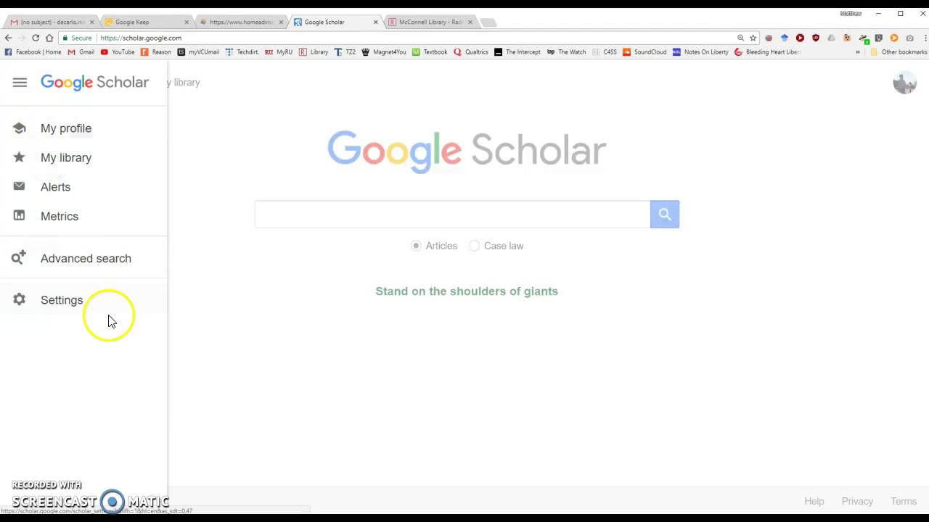
pyautogui.click(52, 301)
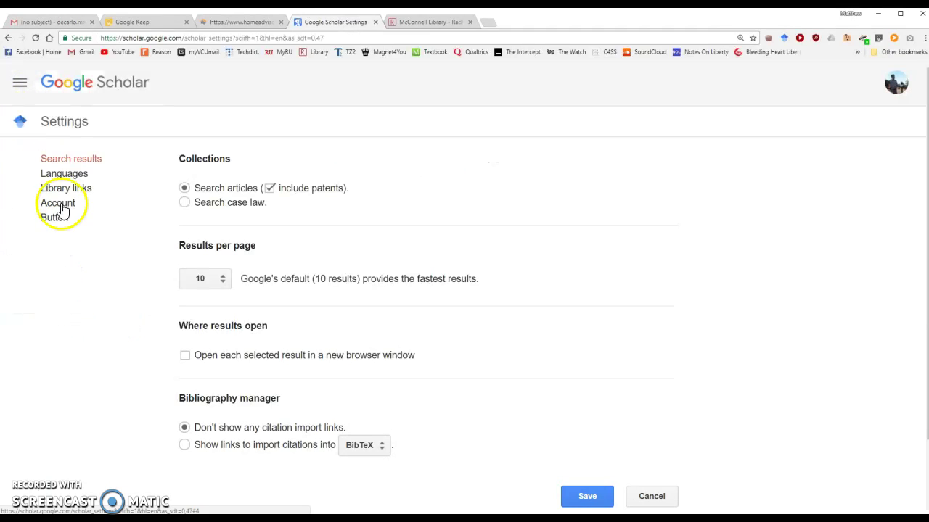
pyautogui.click(61, 190)
pyautogui.write('Radf')
pyautogui.click(218, 208)
pyautogui.click(641, 194)
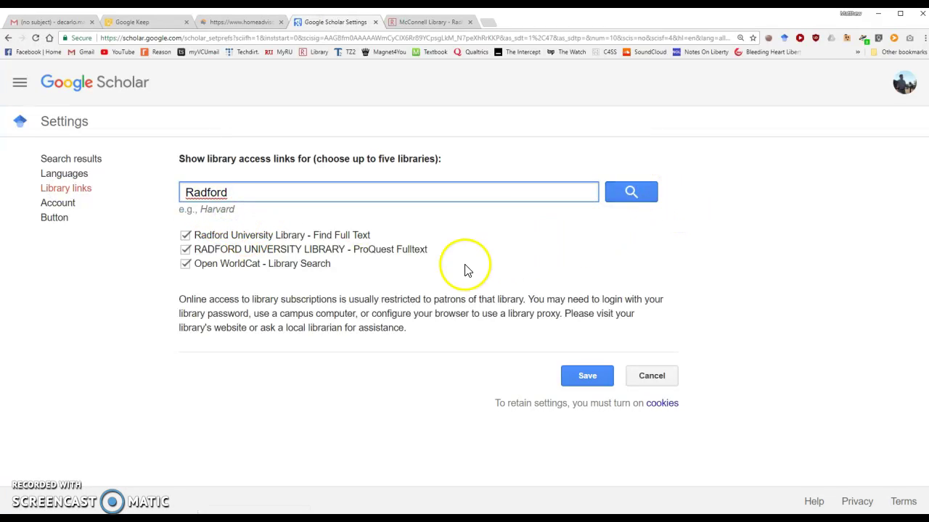
pyautogui.click(197, 241)
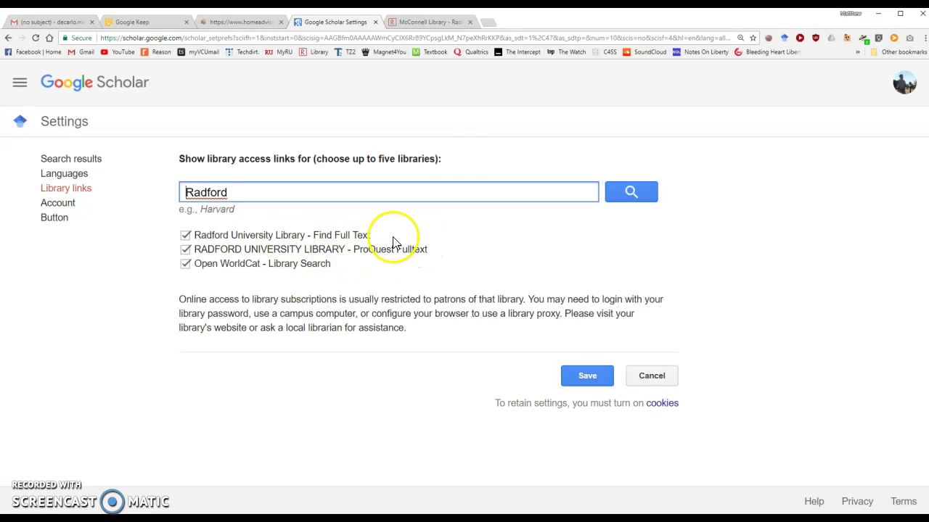
pyautogui.click(587, 378)
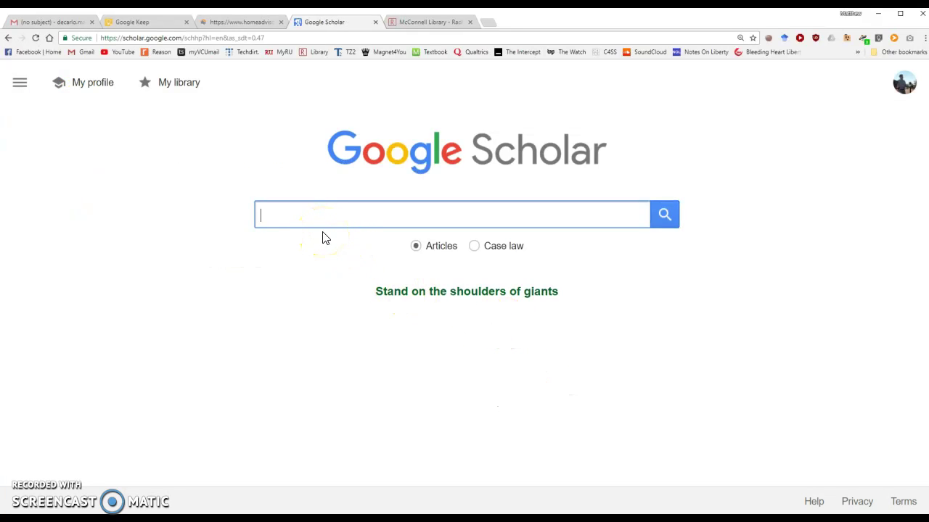
# Search Scholar articles for maternal depression and attachment.
pyautogui.write('matern')
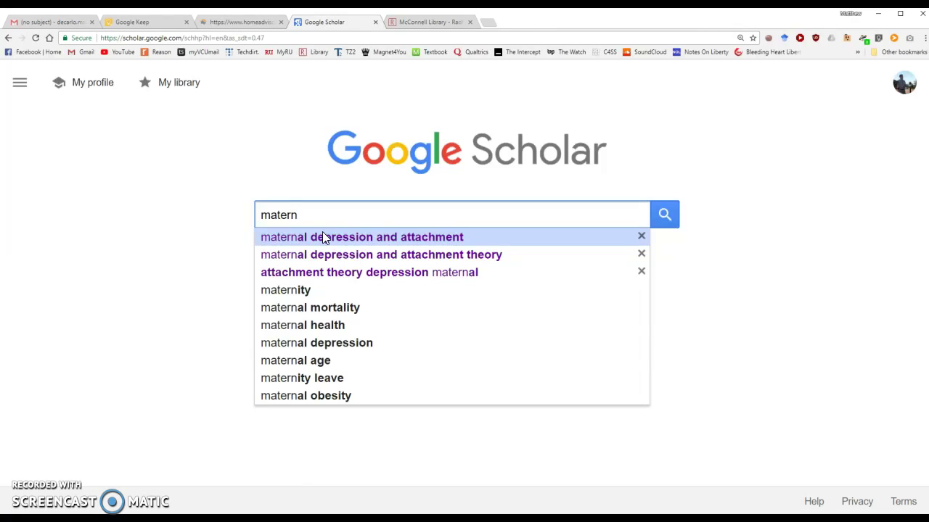
pyautogui.click(322, 232)
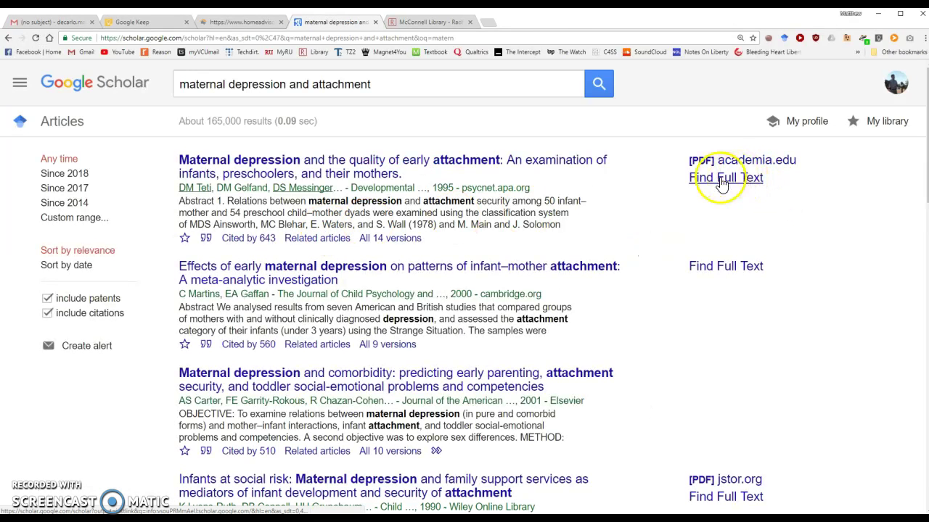
# Open the first result's full text through the library, submitting the prefilled library login, and view the article PDF.
pyautogui.moveTo(755, 180); pyautogui.dragTo(689, 178)
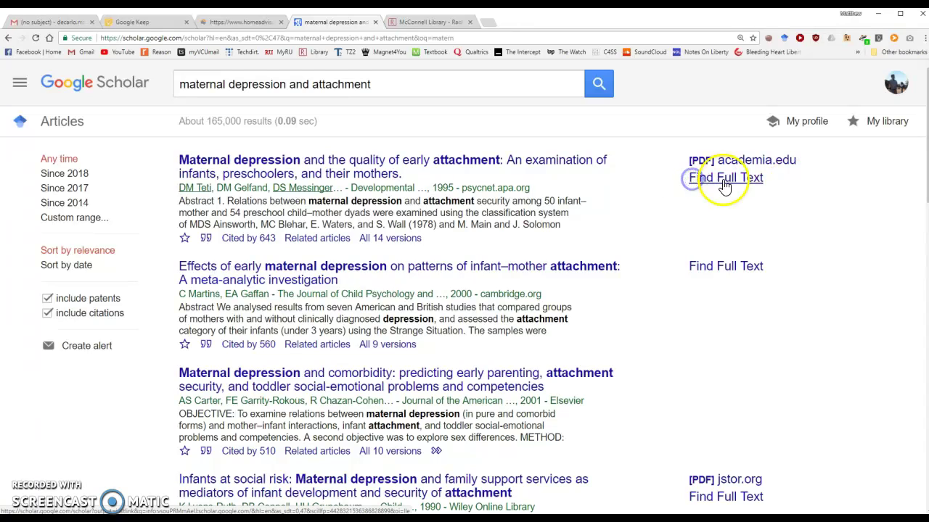
pyautogui.click(715, 179)
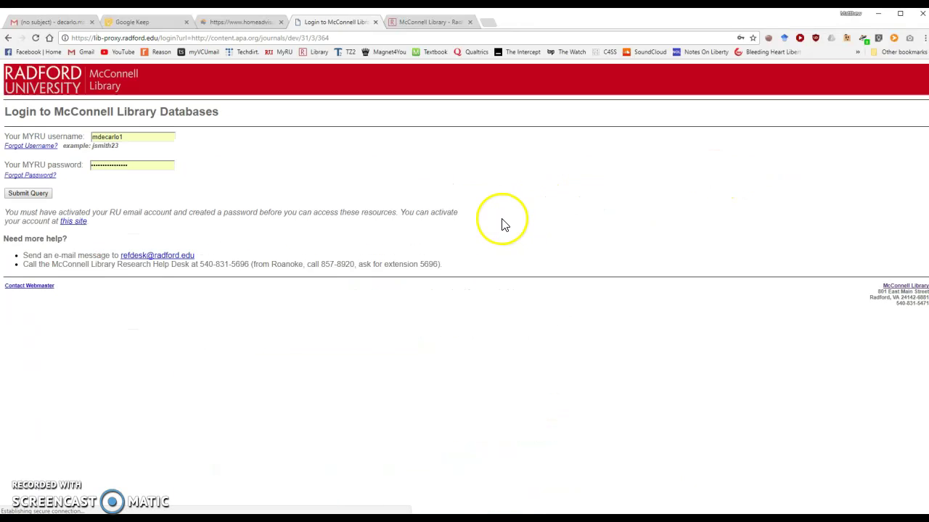
pyautogui.click(29, 193)
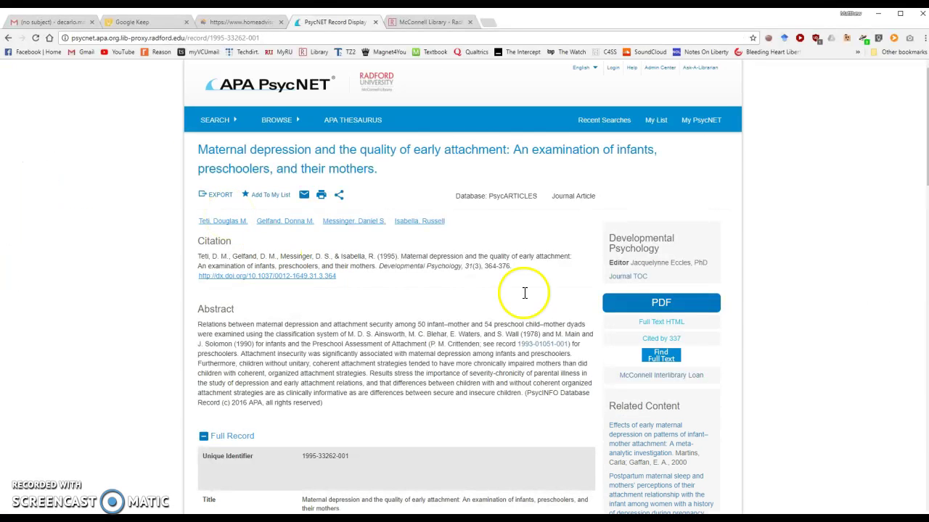
pyautogui.click(660, 303)
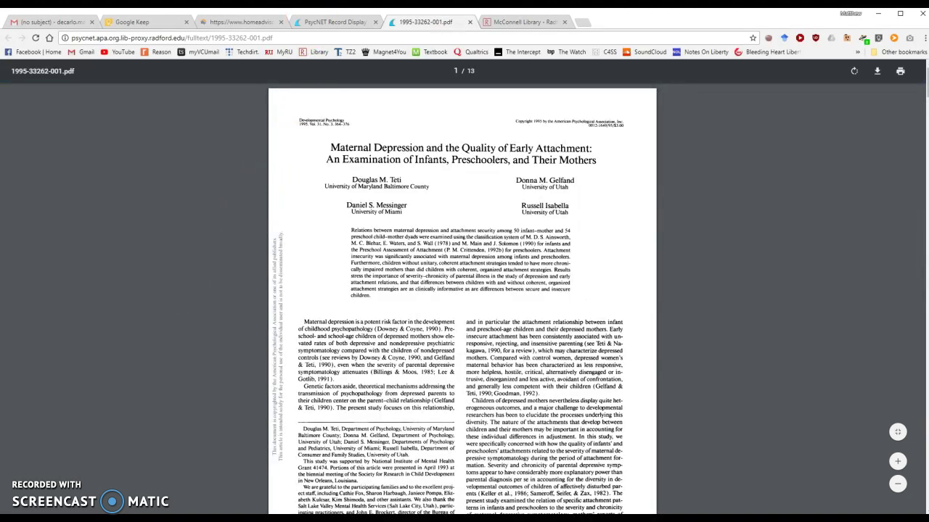
# Return to the Scholar results and rerun the search for maternal depression and attachment.
pyautogui.click(335, 22)
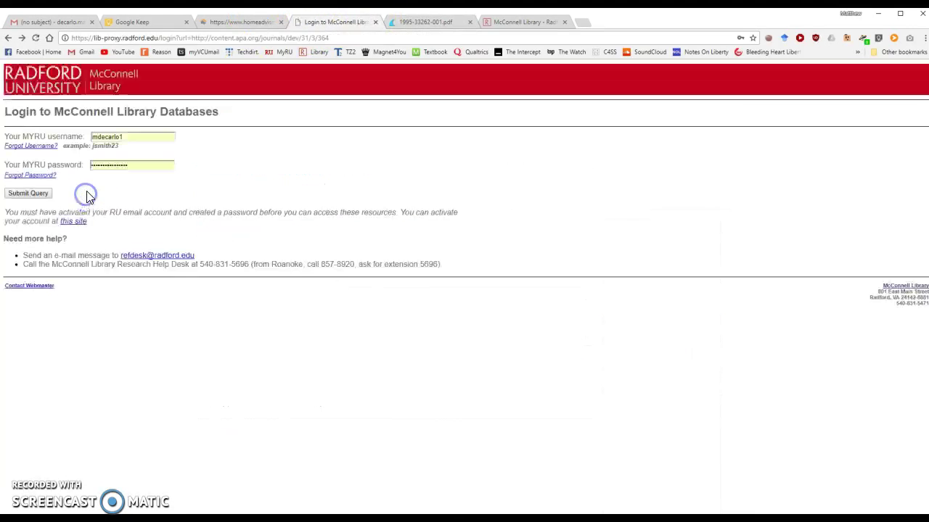
pyautogui.hotkey('alt', 'Left')
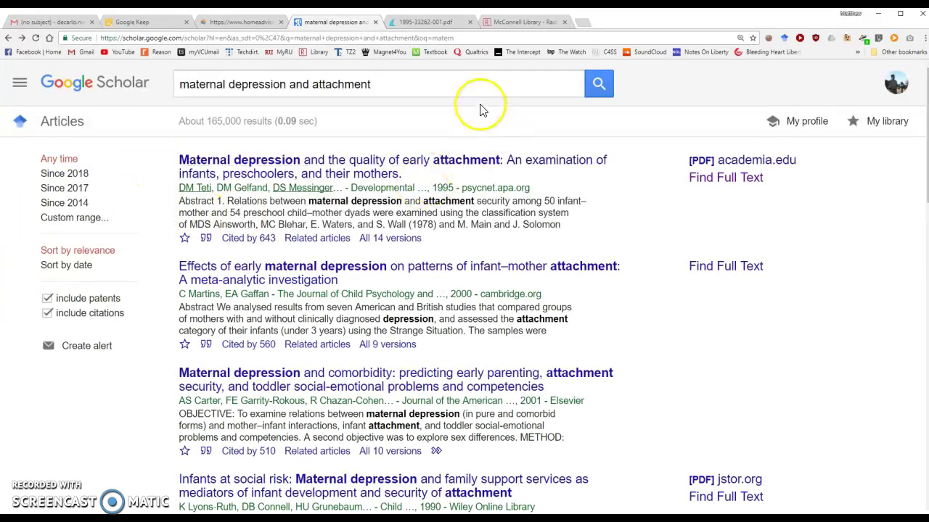
pyautogui.click(596, 87)
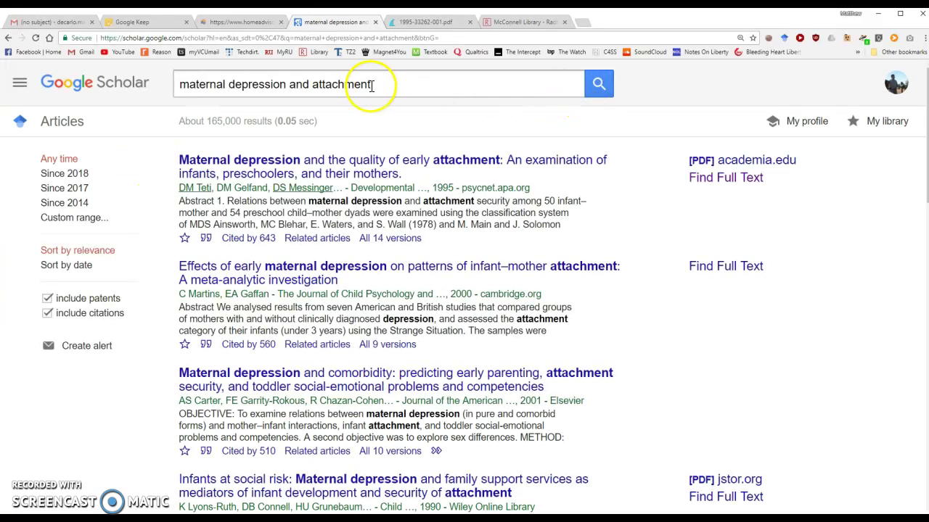
pyautogui.click(387, 82)
pyautogui.click(156, 243)
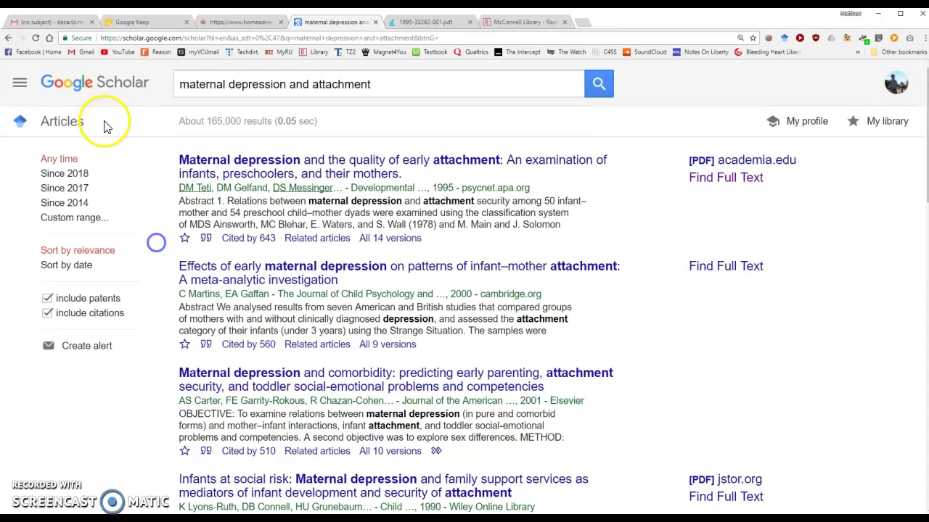
# Run an advanced search for maternal depression and attachment limited to words in the title, and check the result count.
pyautogui.click(21, 84)
pyautogui.click(68, 364)
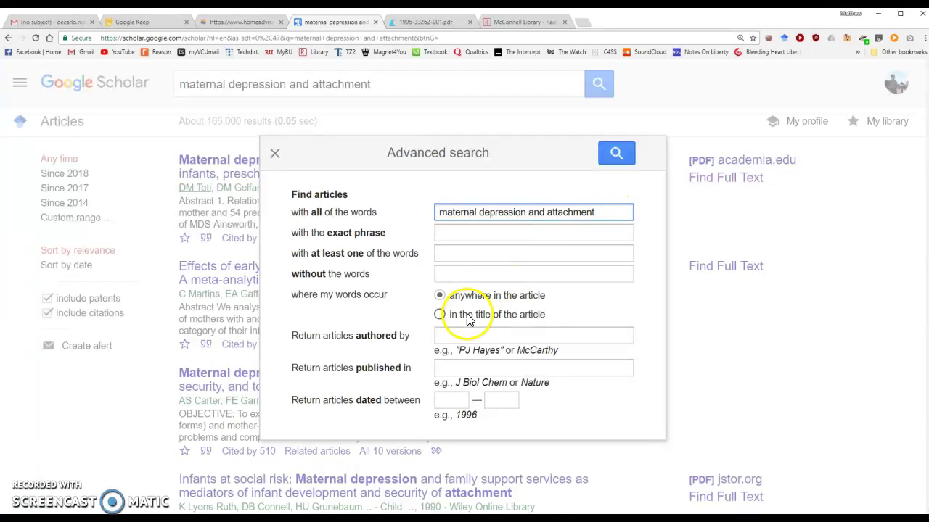
pyautogui.moveTo(287, 295); pyautogui.dragTo(392, 298)
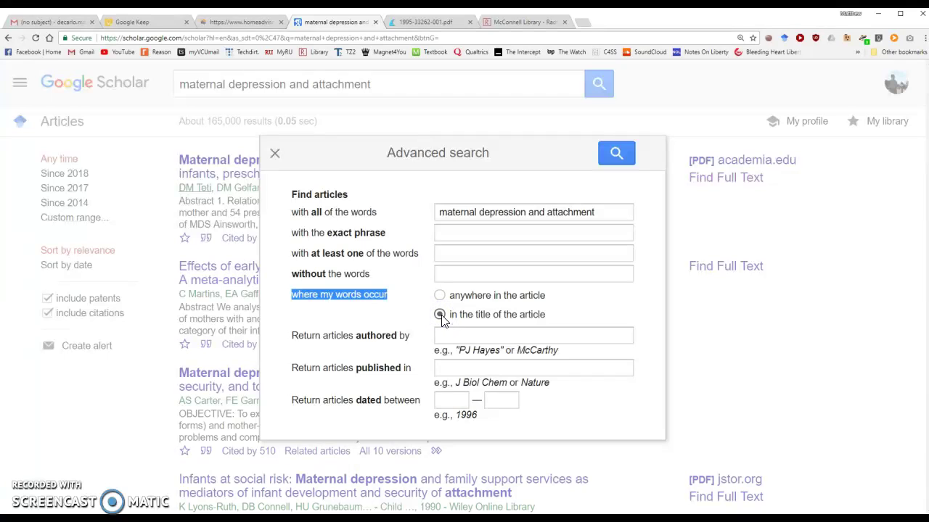
pyautogui.click(619, 154)
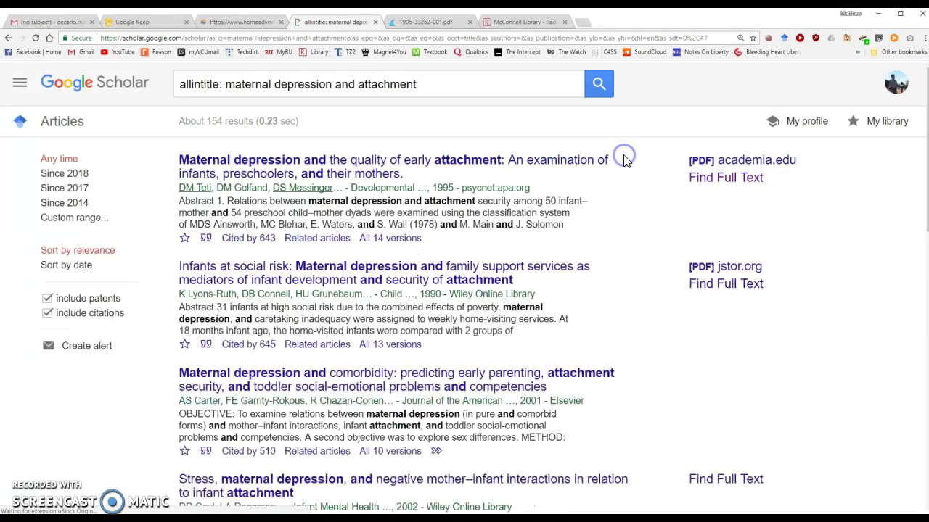
pyautogui.moveTo(206, 121); pyautogui.dragTo(245, 121)
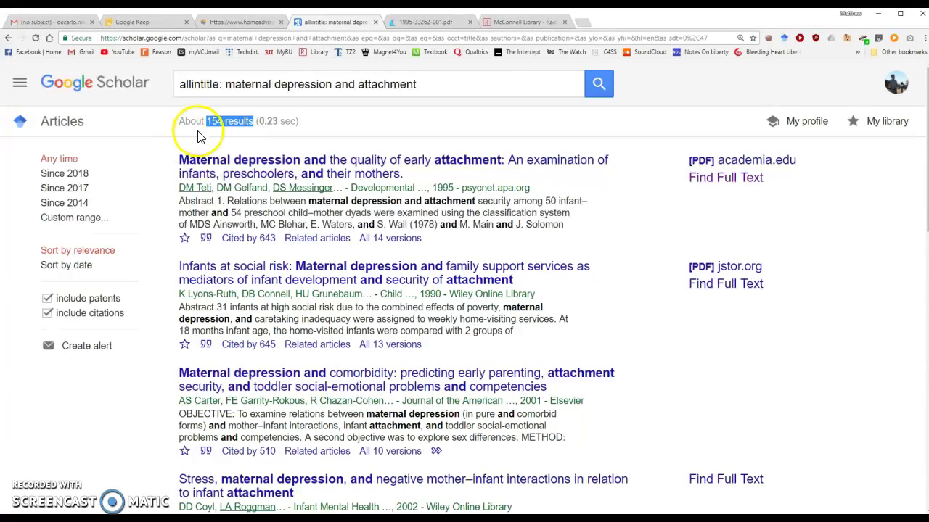
pyautogui.click(229, 143)
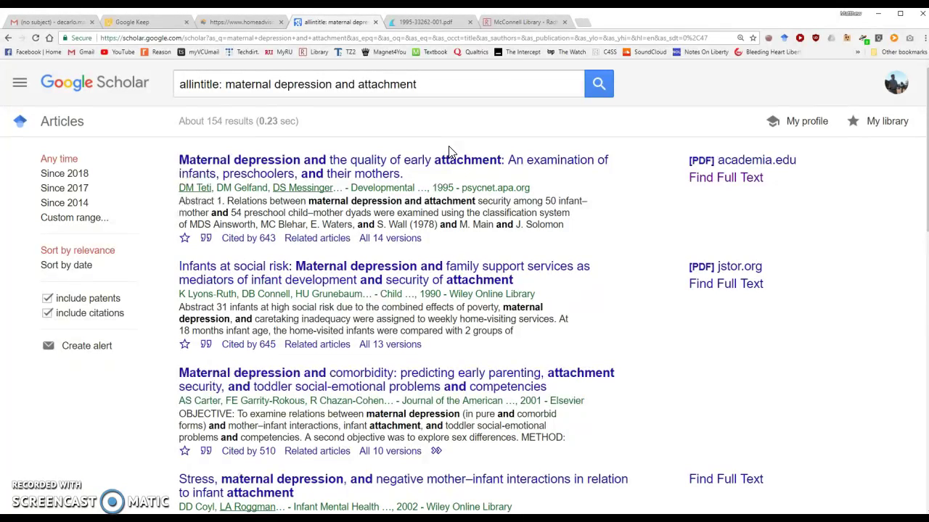
# Switch to the McConnell Library site and open Academic Search Complete from its A-Z Databases list.
pyautogui.click(501, 23)
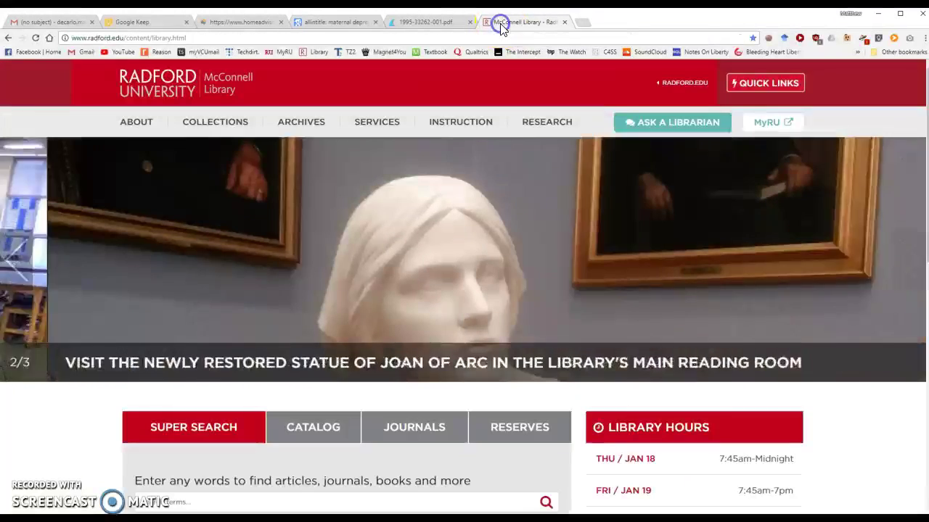
pyautogui.moveTo(546, 123)
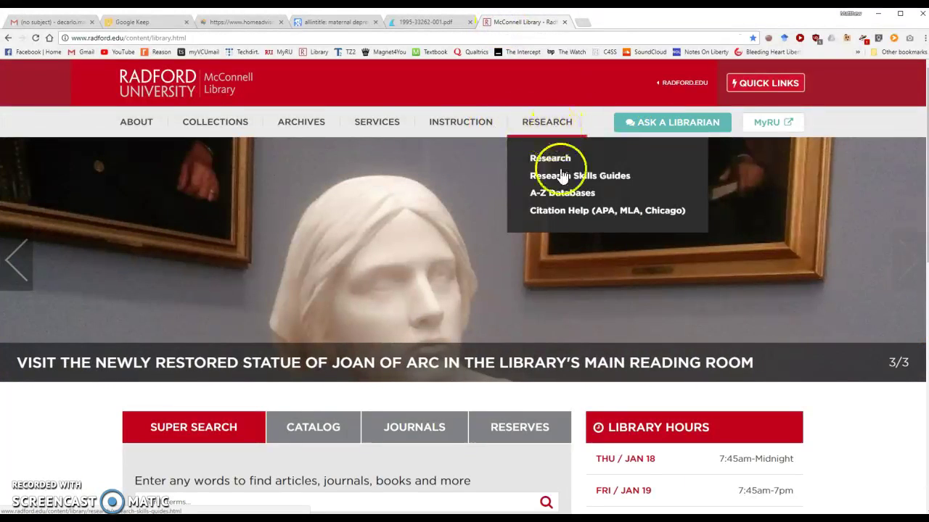
pyautogui.click(555, 195)
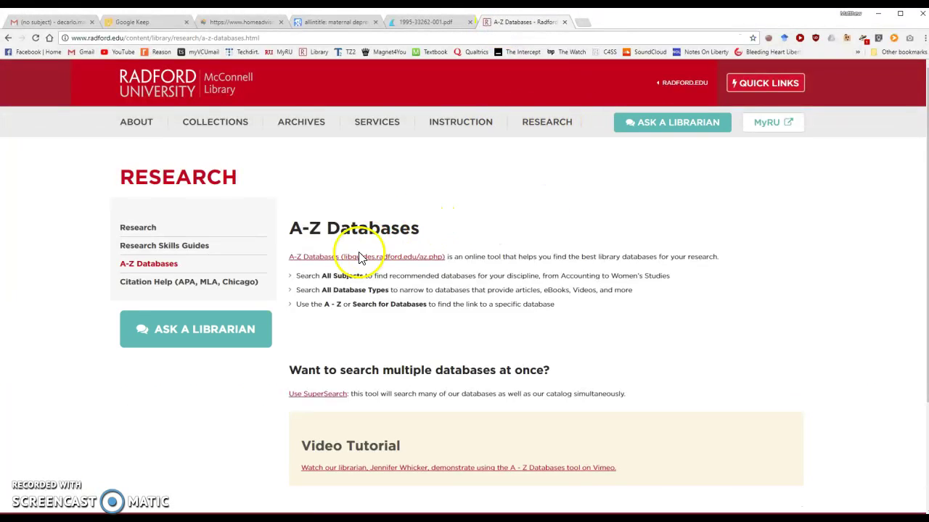
pyautogui.click(354, 256)
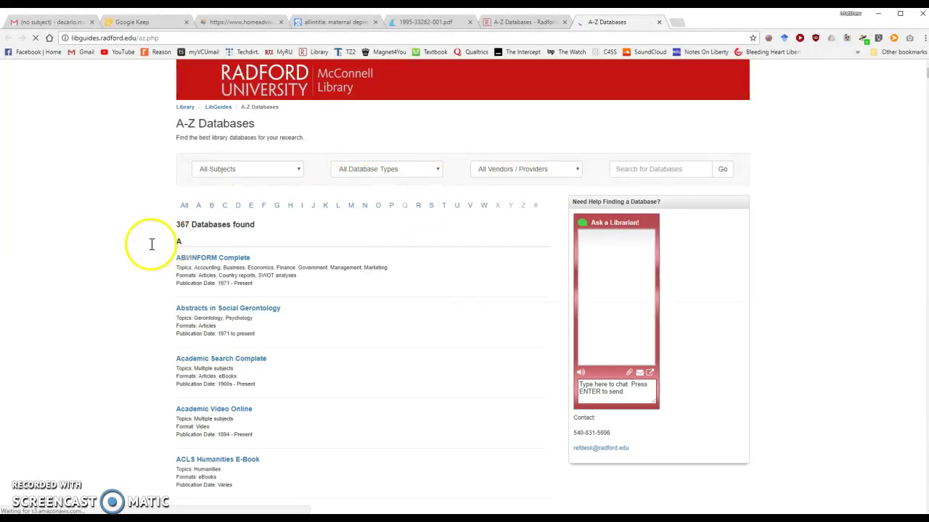
pyautogui.click(219, 357)
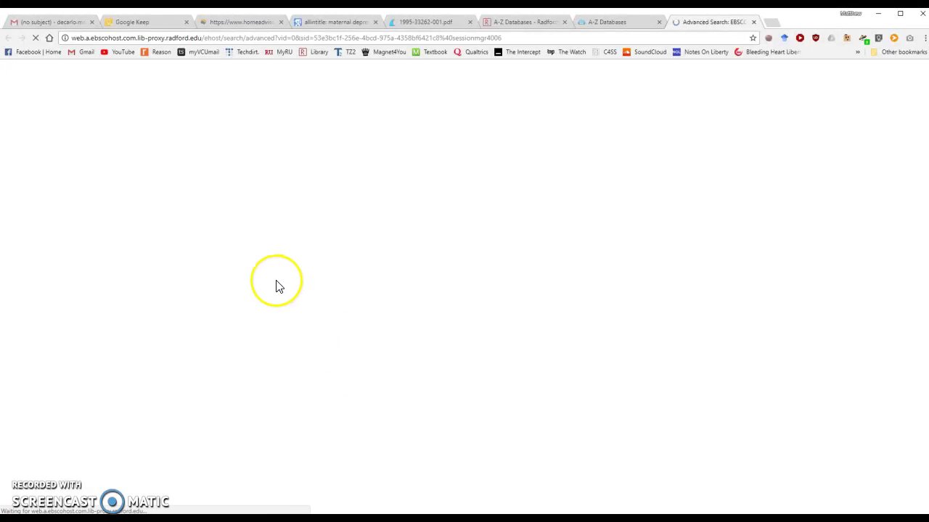
pyautogui.click(148, 104)
pyautogui.click(363, 24)
pyautogui.moveTo(416, 84); pyautogui.dragTo(252, 81)
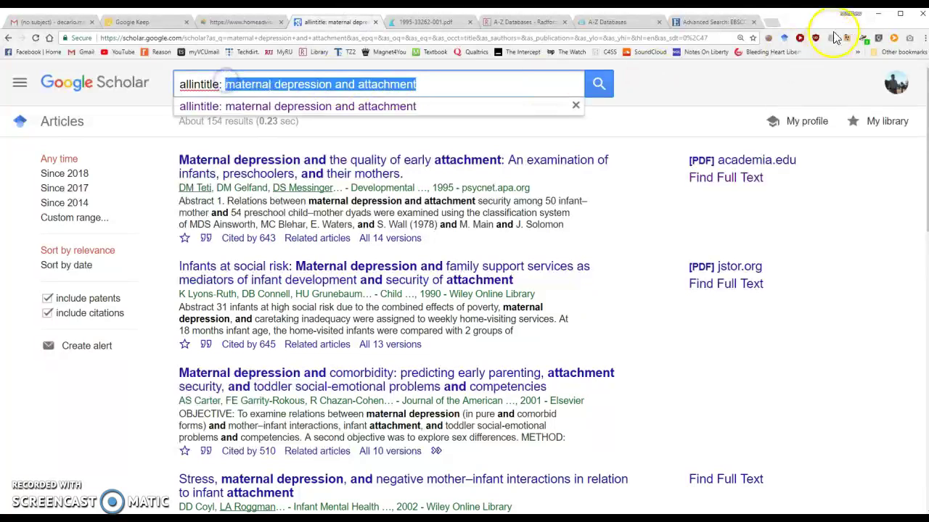
pyautogui.click(714, 21)
# Enter maternal depression as the first search term in Academic Search Complete.
pyautogui.click(188, 115)
pyautogui.write('1mani')
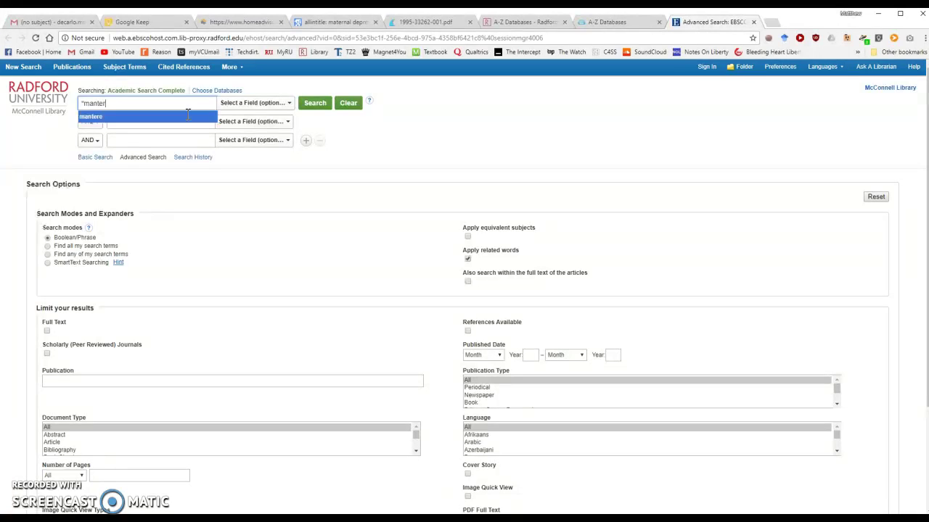
pyautogui.press('BackSpace')
pyautogui.press('BackSpace')
pyautogui.write('ternal dpresion"')
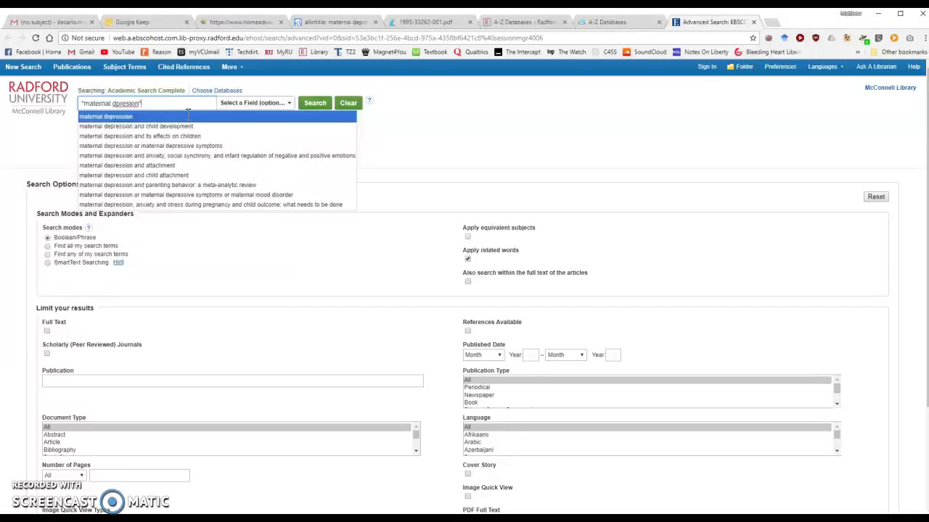
pyautogui.press('Down')
pyautogui.press('Return')
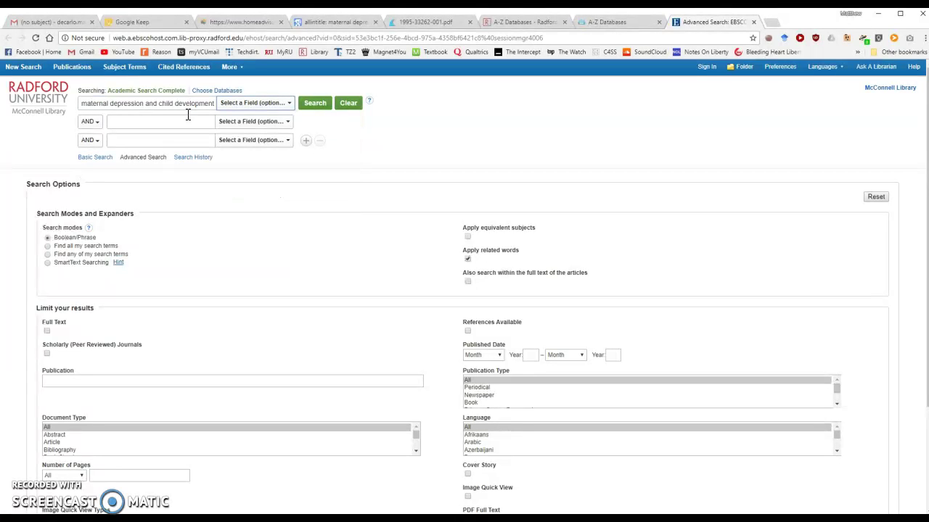
pyautogui.moveTo(145, 103); pyautogui.dragTo(265, 107)
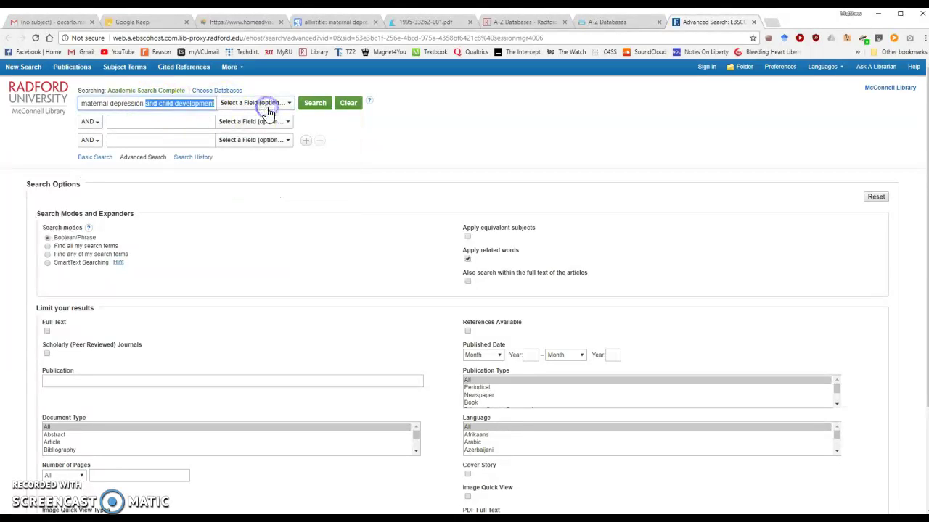
pyautogui.press('BackSpace')
pyautogui.click(498, 135)
# Enter attachment as the second search term, combined with AND.
pyautogui.click(140, 124)
pyautogui.write('attachment')
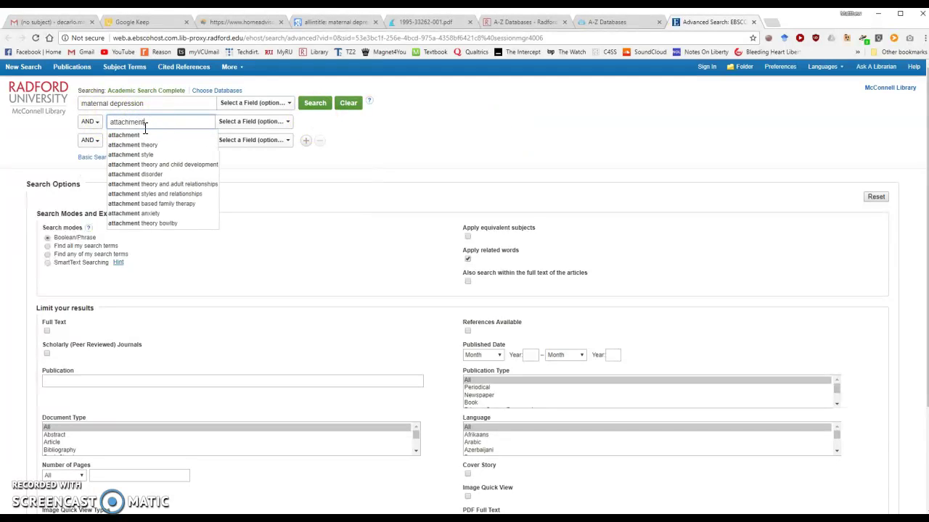
pyautogui.click(468, 136)
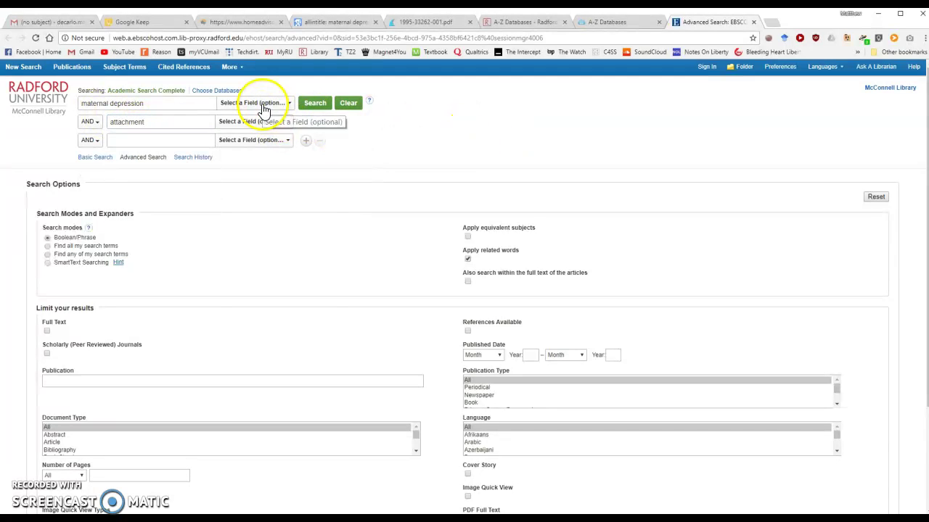
# Restrict both search terms, maternal depression and attachment, to the AB Abstract or Author-Supplied Abstract field.
pyautogui.click(265, 109)
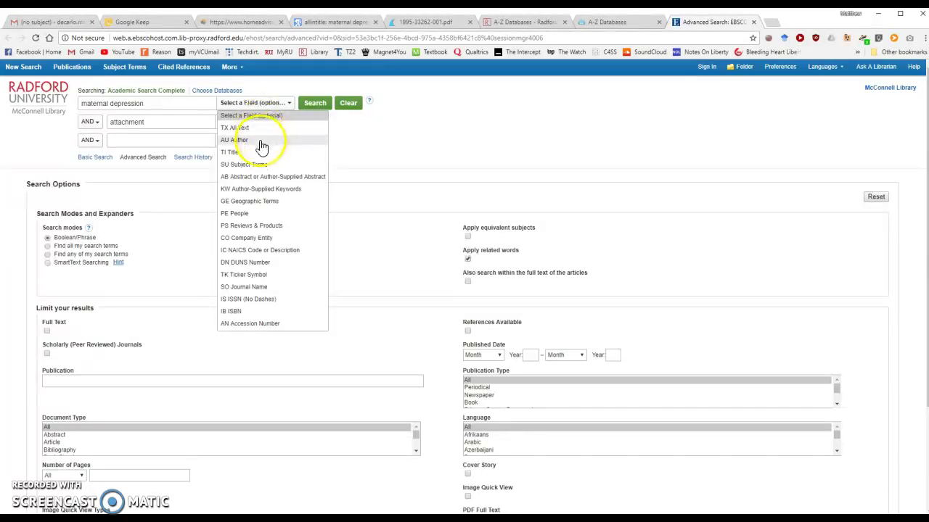
pyautogui.click(255, 177)
pyautogui.click(260, 121)
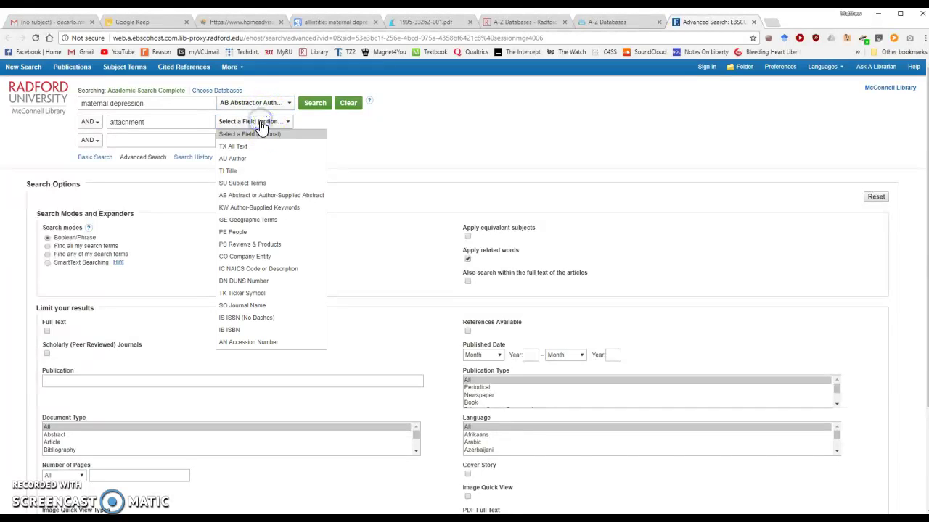
pyautogui.click(256, 196)
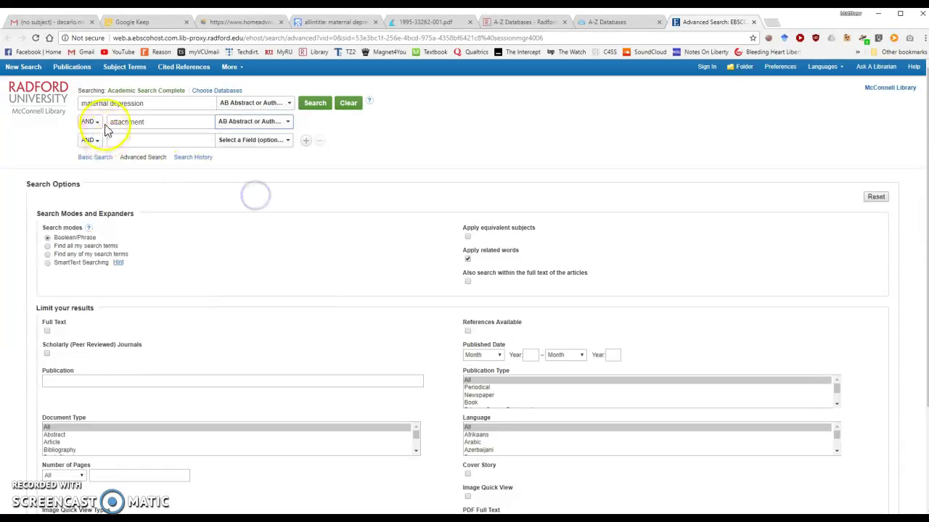
# Enclose maternal depression in quotation marks as an exact phrase and run the search.
pyautogui.click(159, 103)
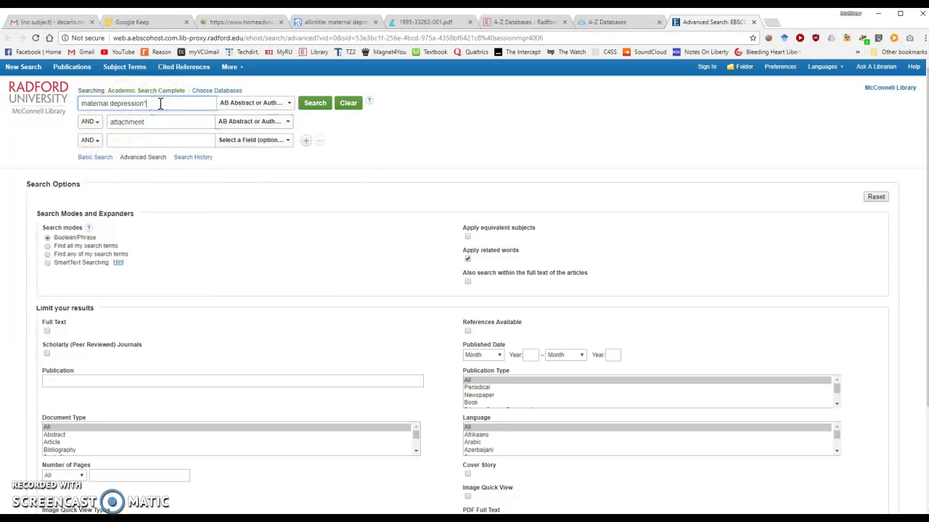
pyautogui.click(441, 132)
pyautogui.click(174, 110)
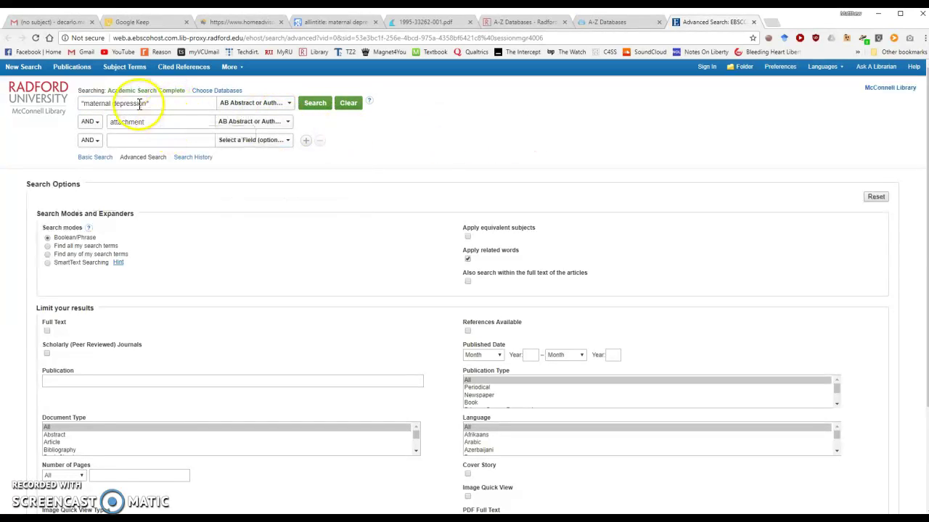
pyautogui.click(315, 103)
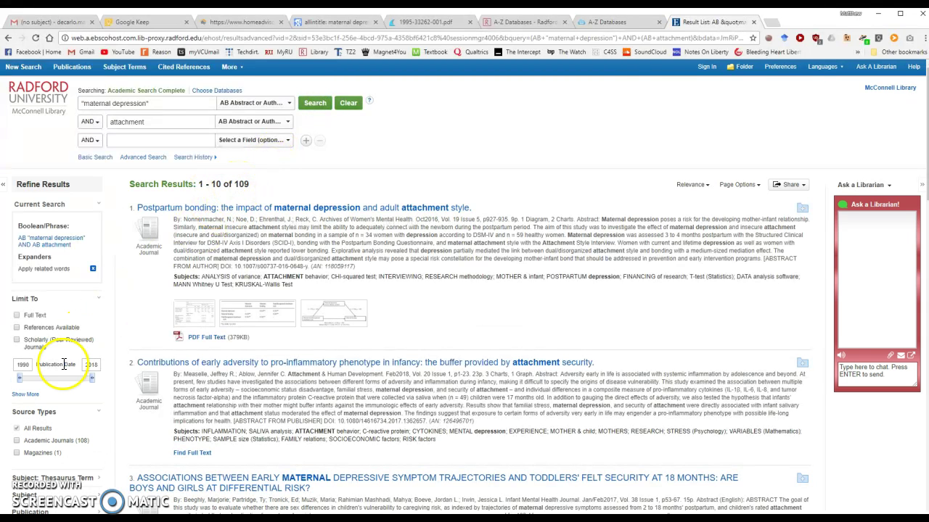
# Limit the search results to publication dates from 2008 to 2018.
pyautogui.click(20, 378)
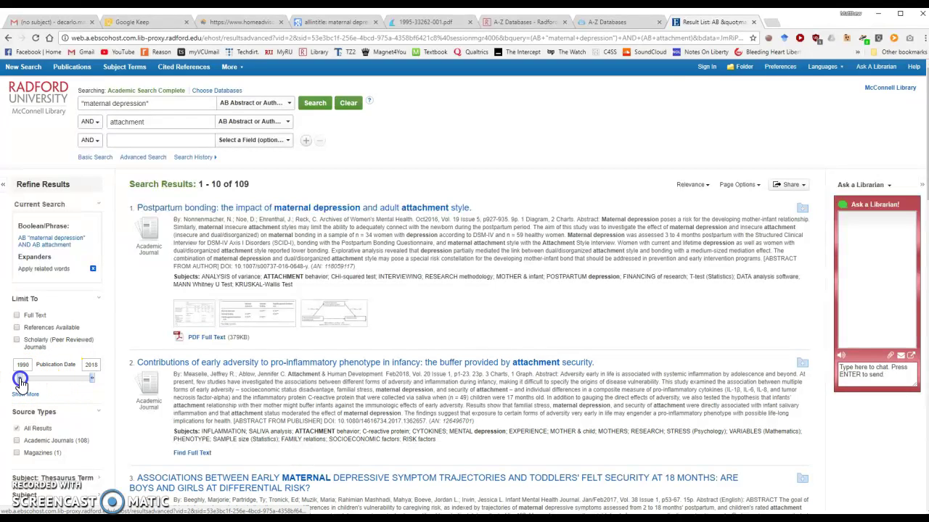
pyautogui.moveTo(24, 381); pyautogui.dragTo(31, 383)
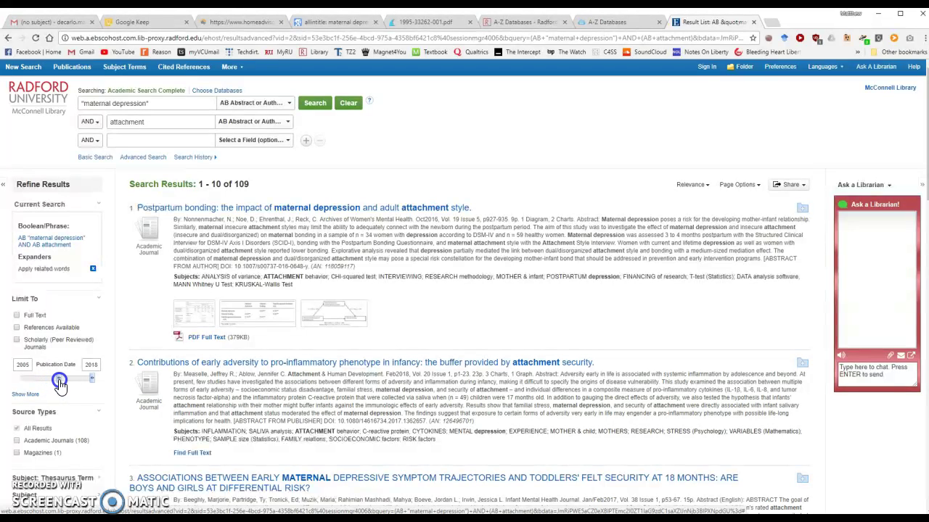
pyautogui.moveTo(66, 384); pyautogui.dragTo(68, 385)
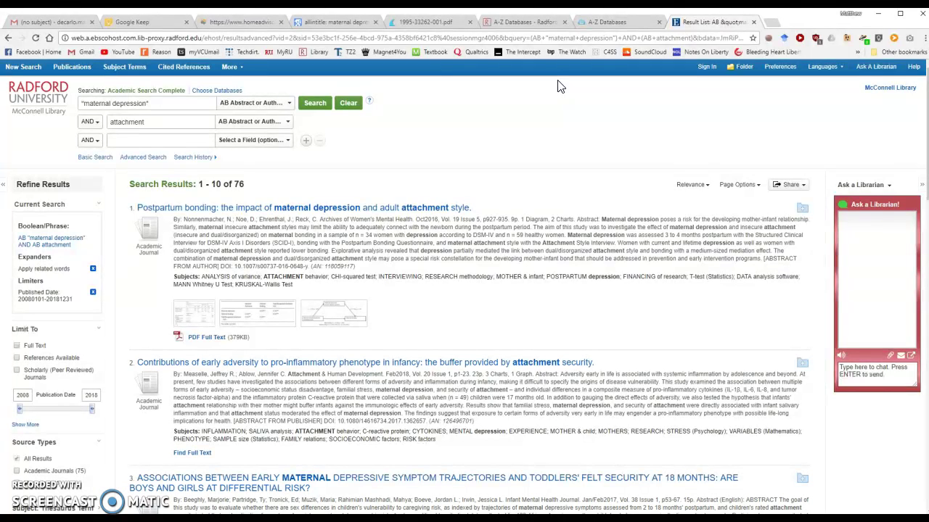
# Switch to the Google Scholar results, limit them to a custom range starting in 2008, and return to the Academic Search Complete results.
pyautogui.click(427, 24)
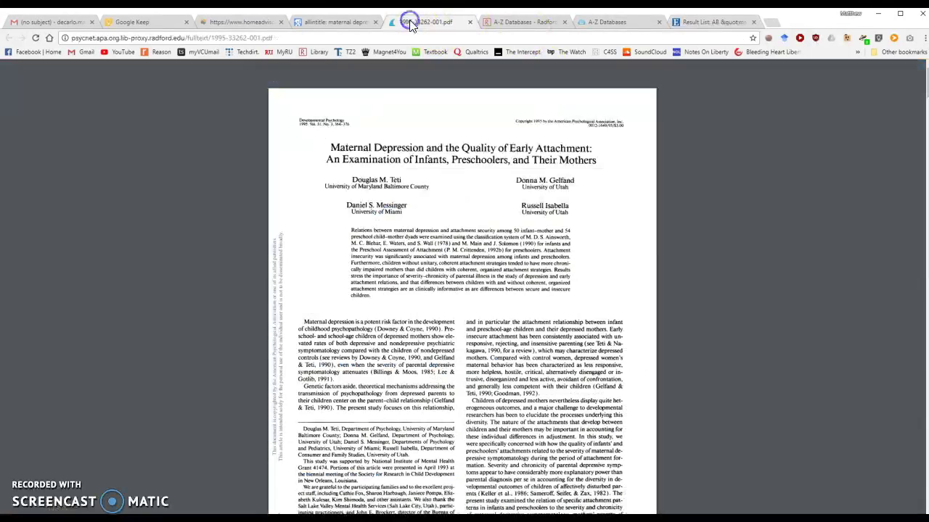
pyautogui.click(330, 26)
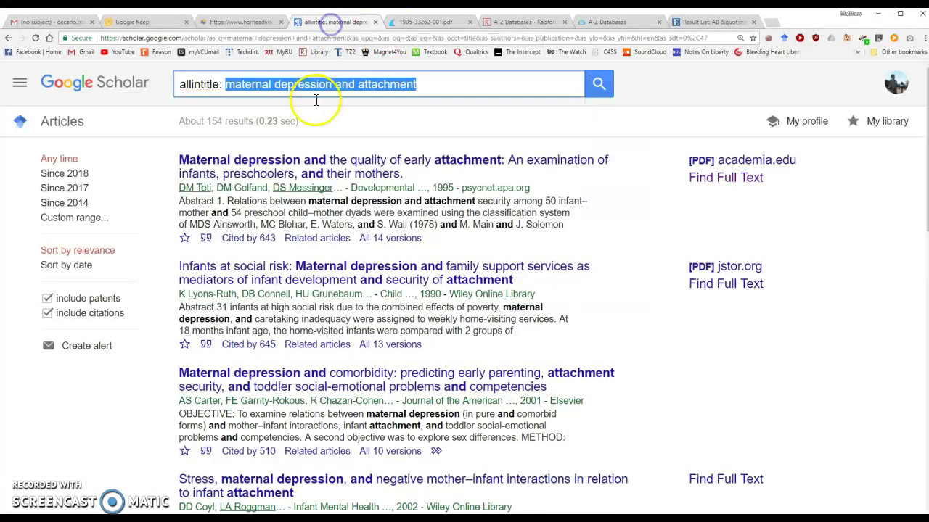
pyautogui.click(79, 219)
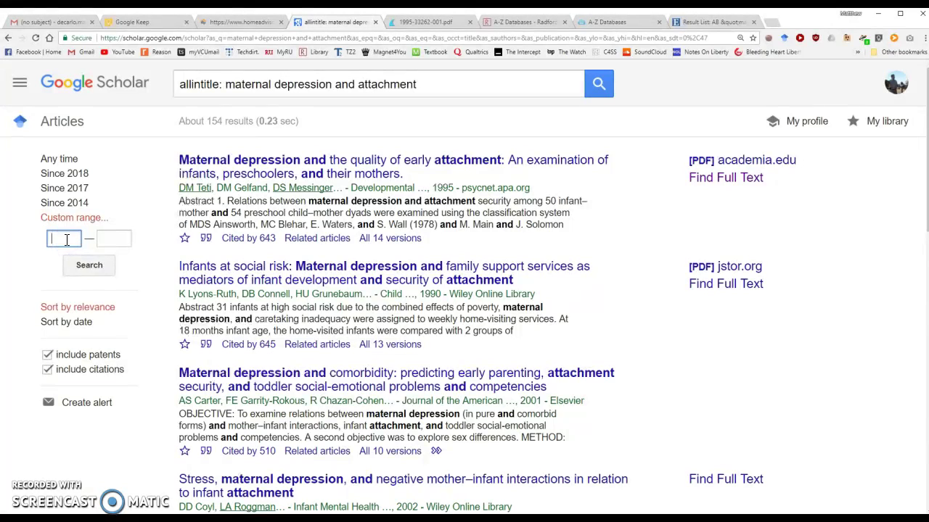
pyautogui.click(90, 268)
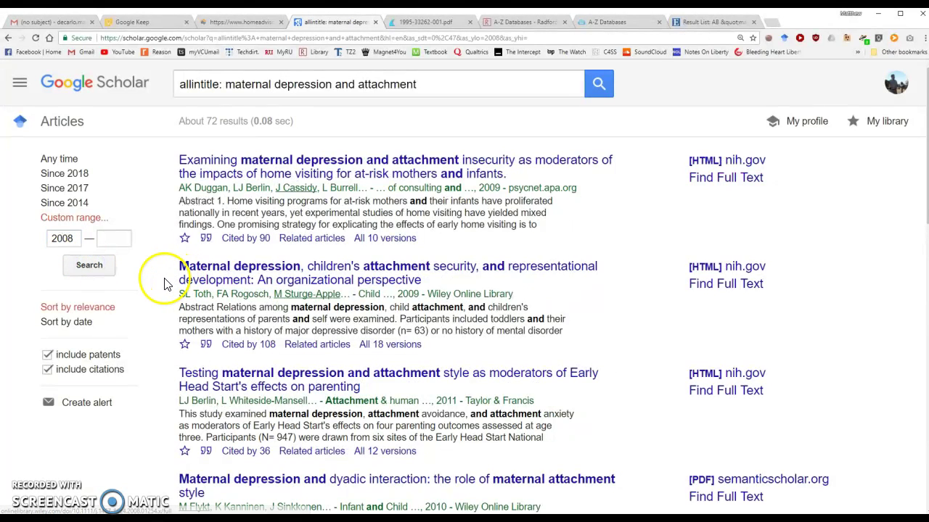
pyautogui.click(719, 22)
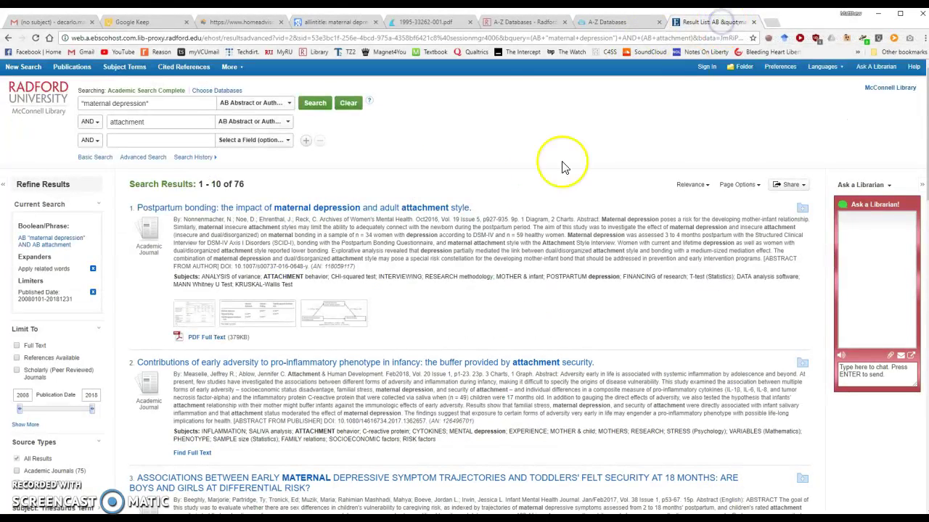